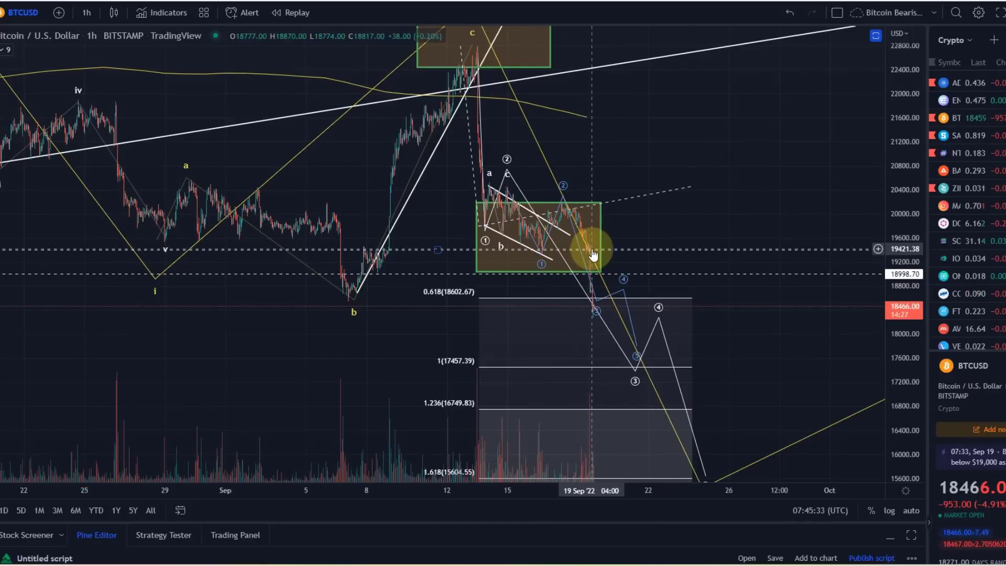
- Check the white trendline near wave 1, then shift the view toward the wave c peak
scroll(593, 255, "up", 5)
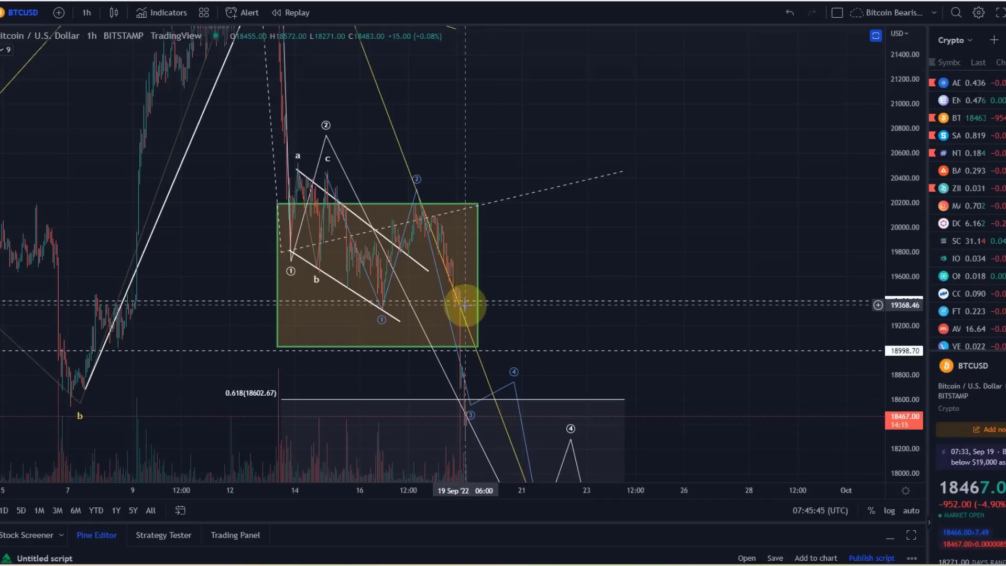
left_click(387, 320)
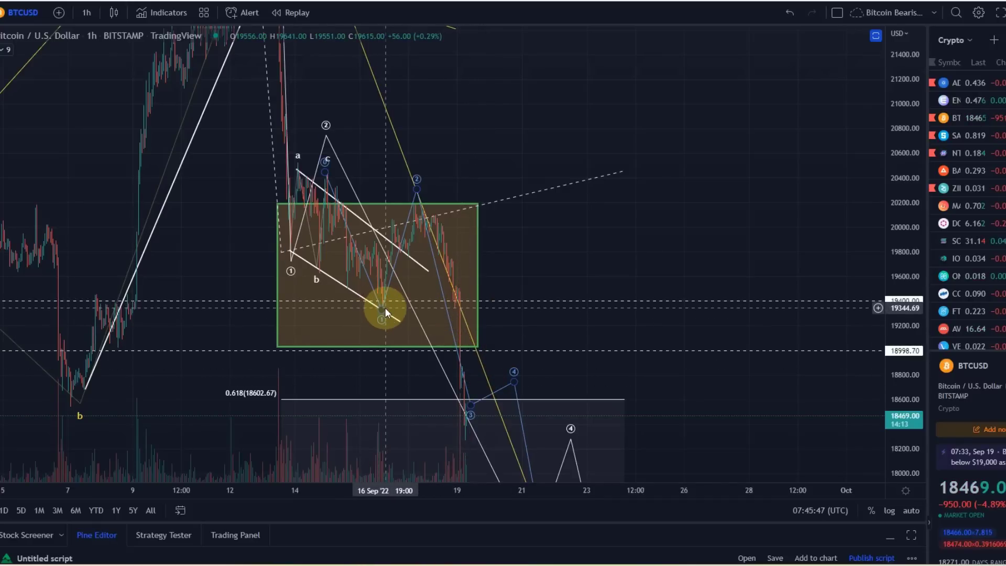
left_click(431, 308)
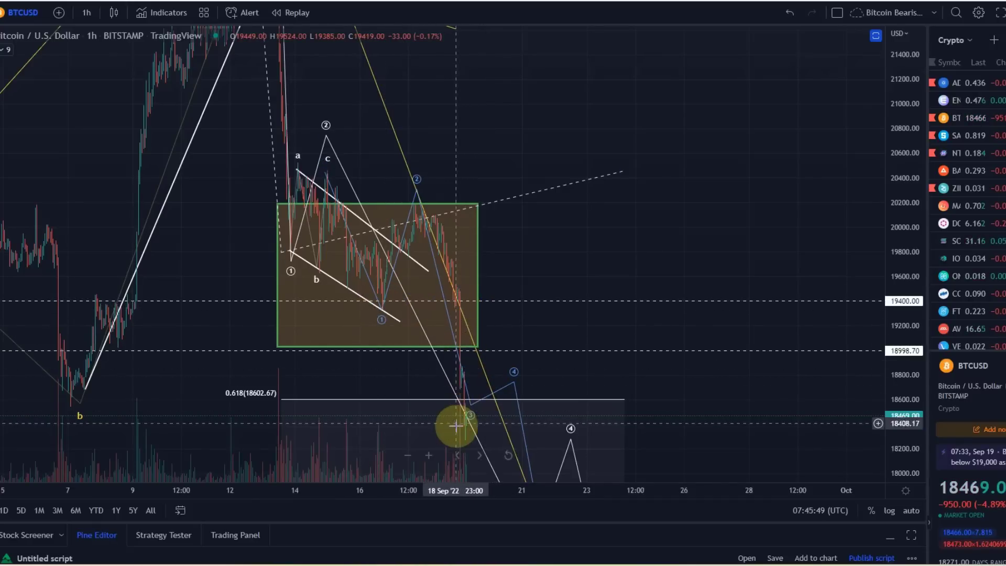
left_click_drag(641, 210, 833, 166)
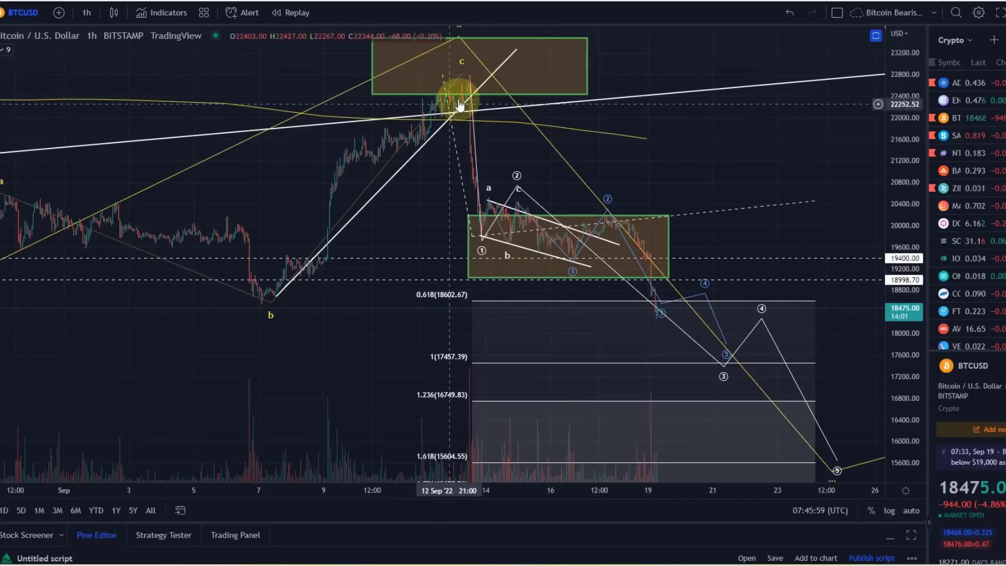
- Zoom out to show wave (Y) through October, and delete the Fibonacci extension drawing
scroll(480, 103, "down", 2)
left_click_drag(887, 89, 891, 291)
scroll(405, 236, "down", 2)
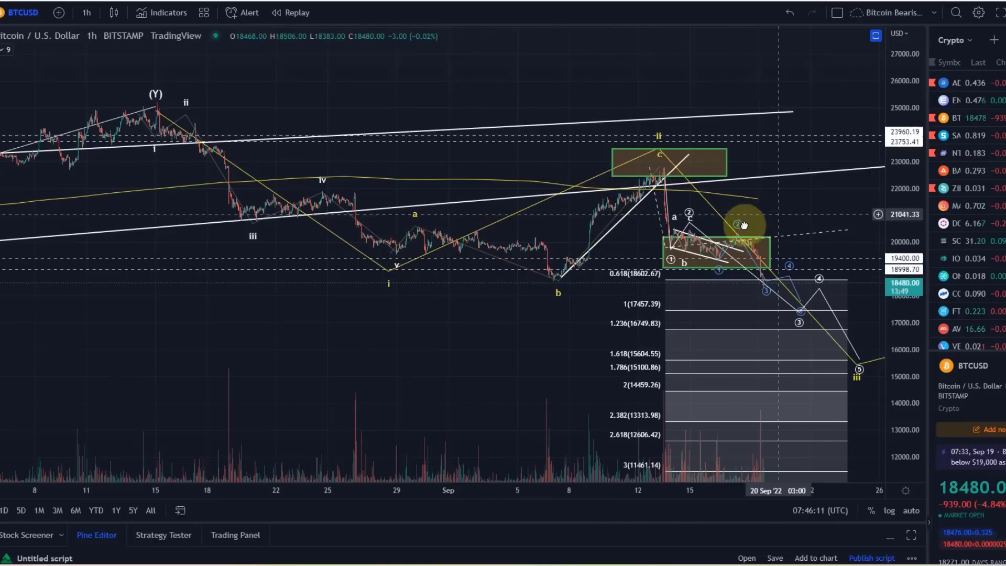
left_click_drag(775, 215, 594, 252)
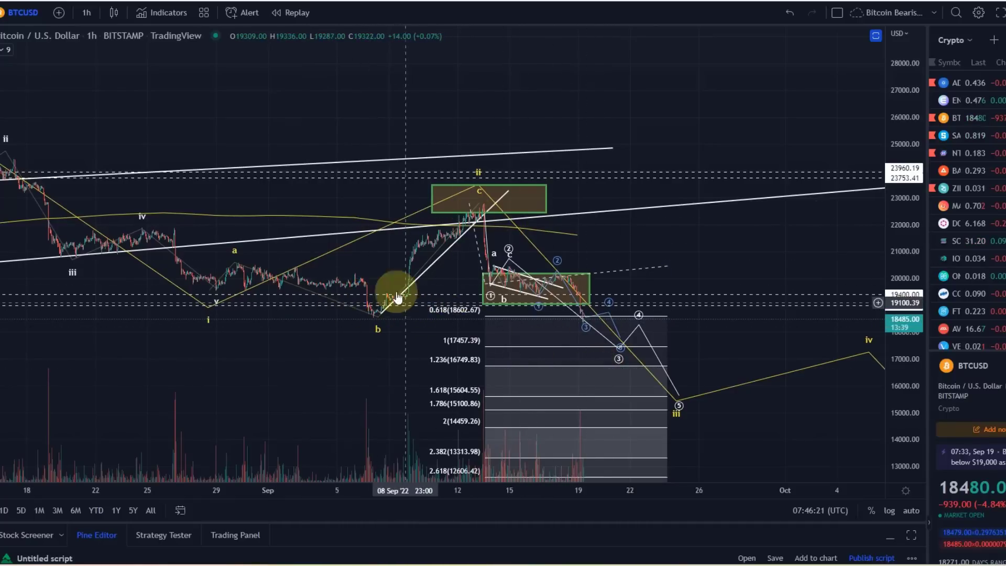
left_click(493, 354)
key("Delete")
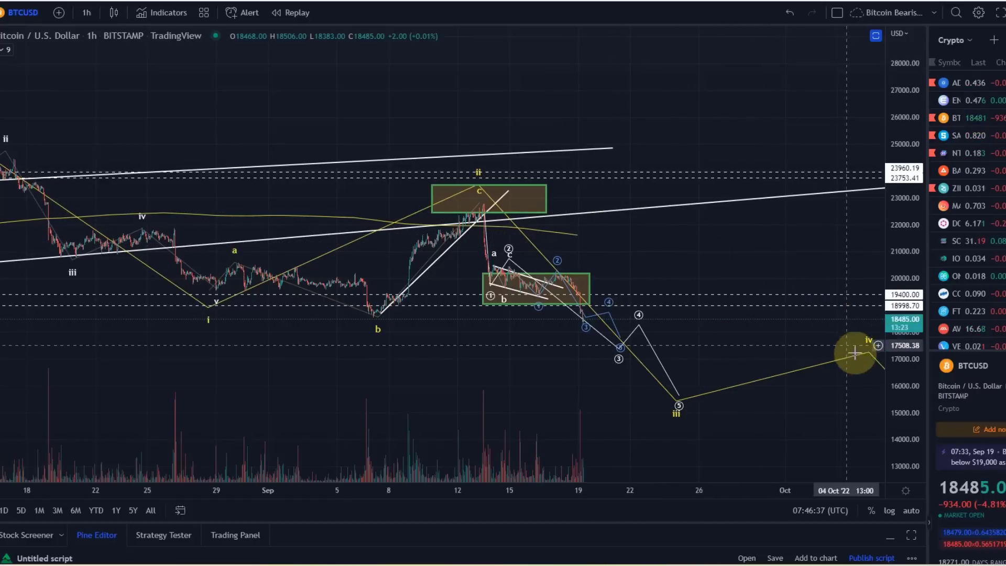
left_click_drag(892, 393, 902, 284)
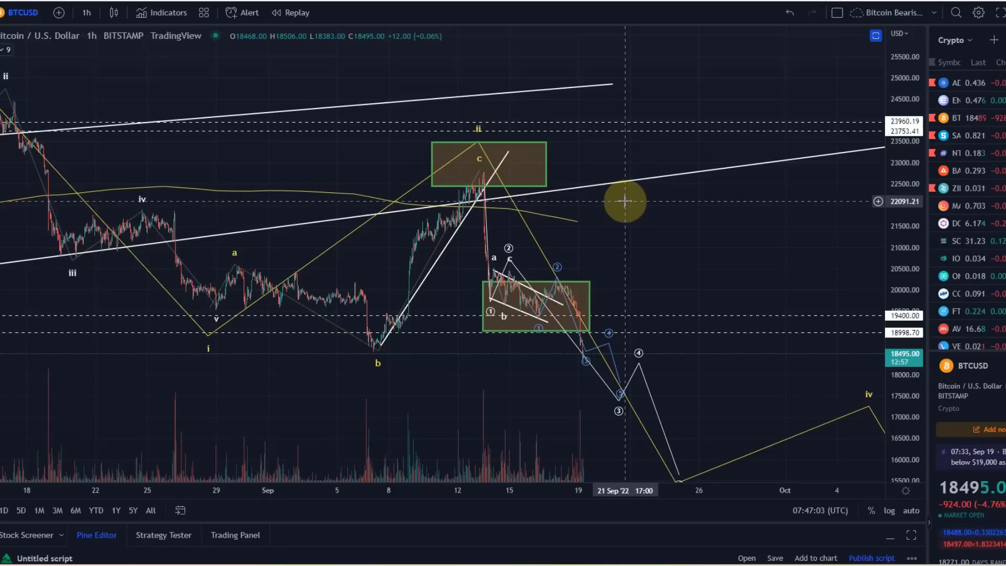
left_click(581, 286)
left_click(614, 304)
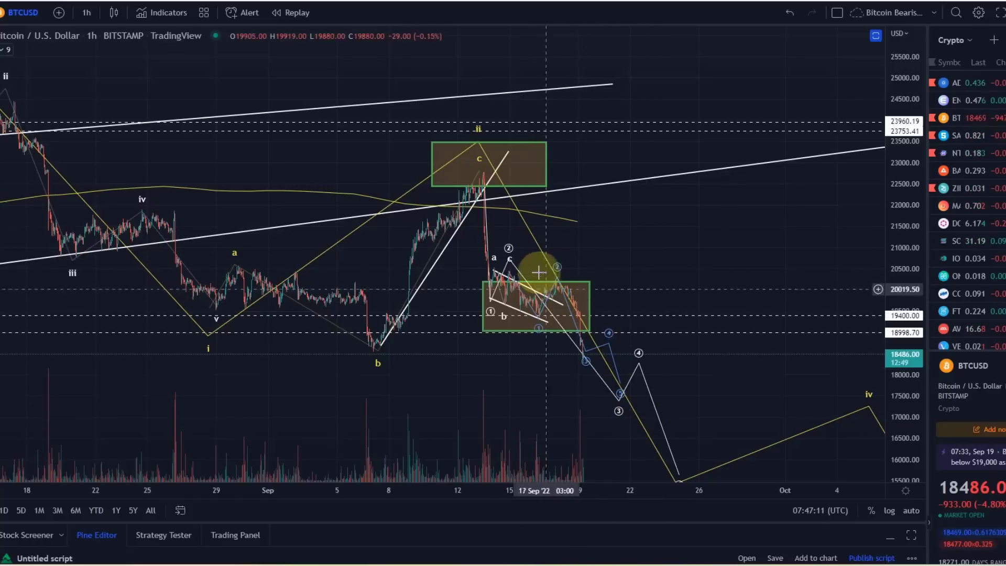
left_click_drag(722, 426, 638, 421)
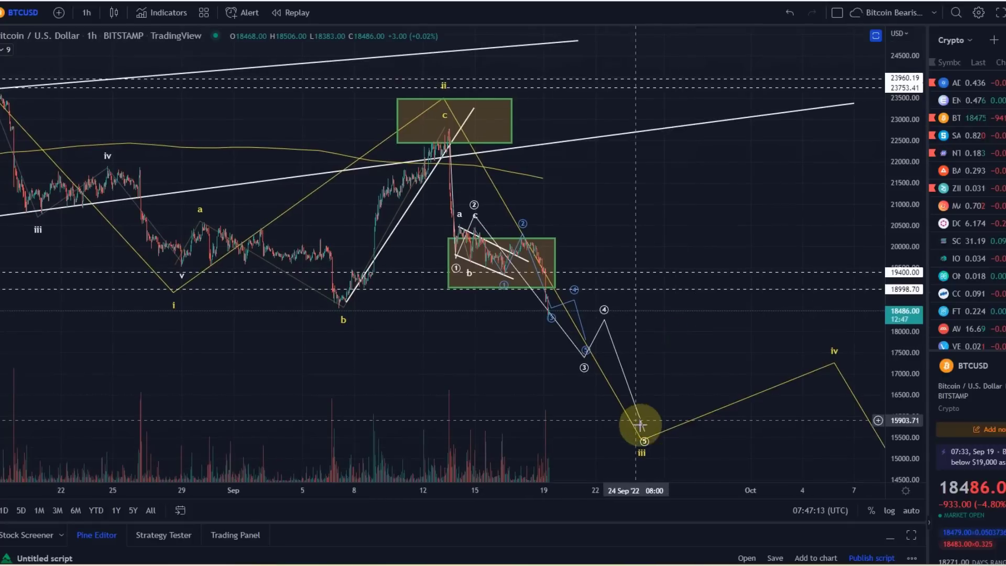
left_click(635, 443)
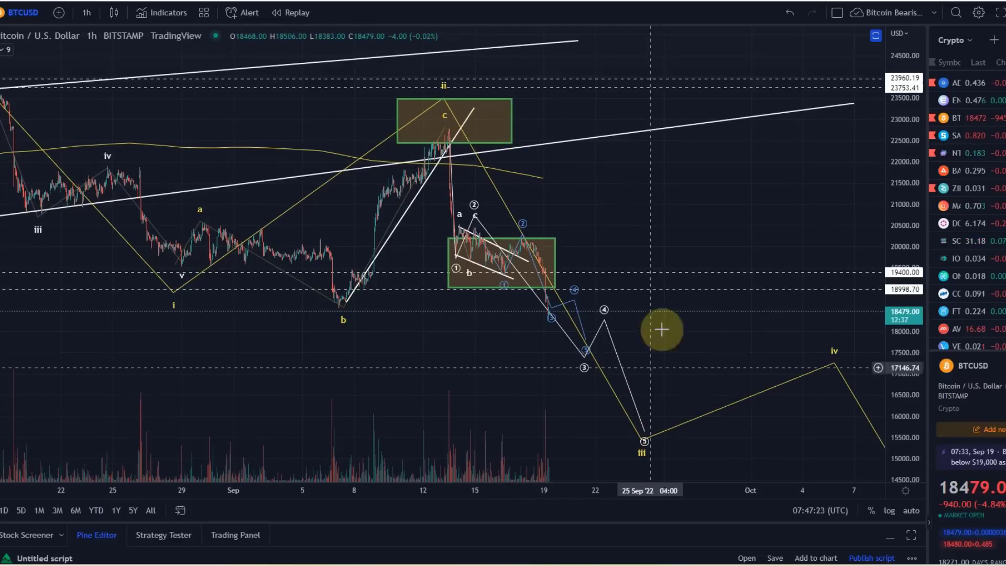
scroll(682, 238, "up", 3)
left_click_drag(581, 213, 680, 213)
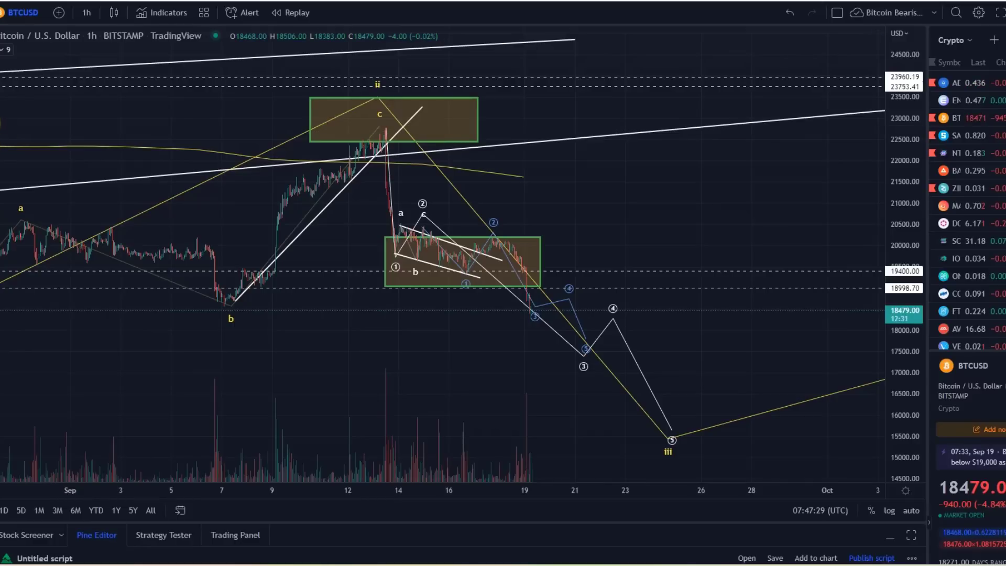
mouse_move(381, 132)
left_mouse_down()
mouse_move(393, 208)
mouse_move(385, 270)
mouse_move(418, 236)
mouse_move(571, 353)
mouse_move(621, 321)
mouse_move(653, 447)
left_mouse_up()
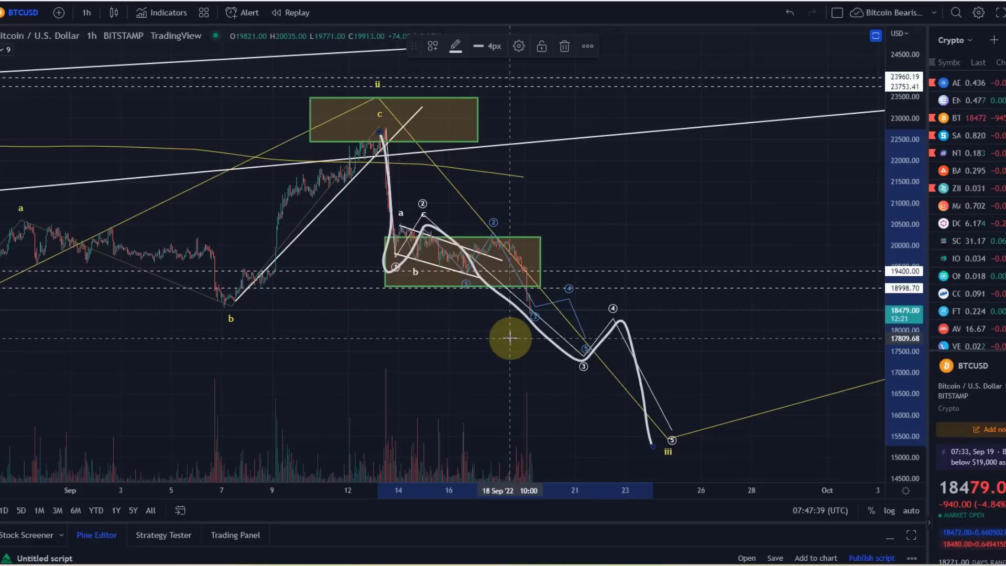
- Delete the freehand sketch and anchor a Fib Extension at the wave c peak, giving levels 18547.51 to 14329.22
key("Delete")
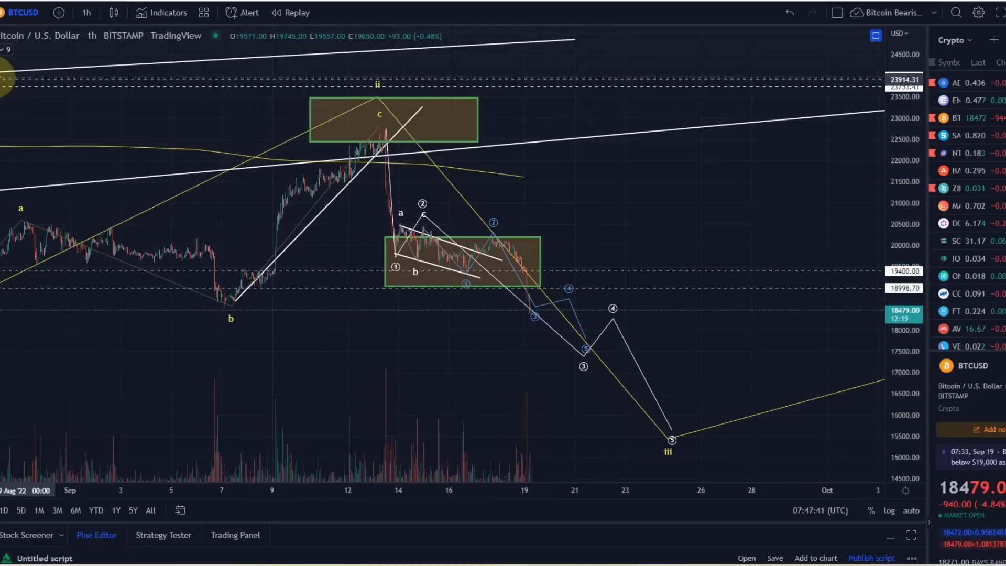
left_click(3, 89)
left_click(147, 107)
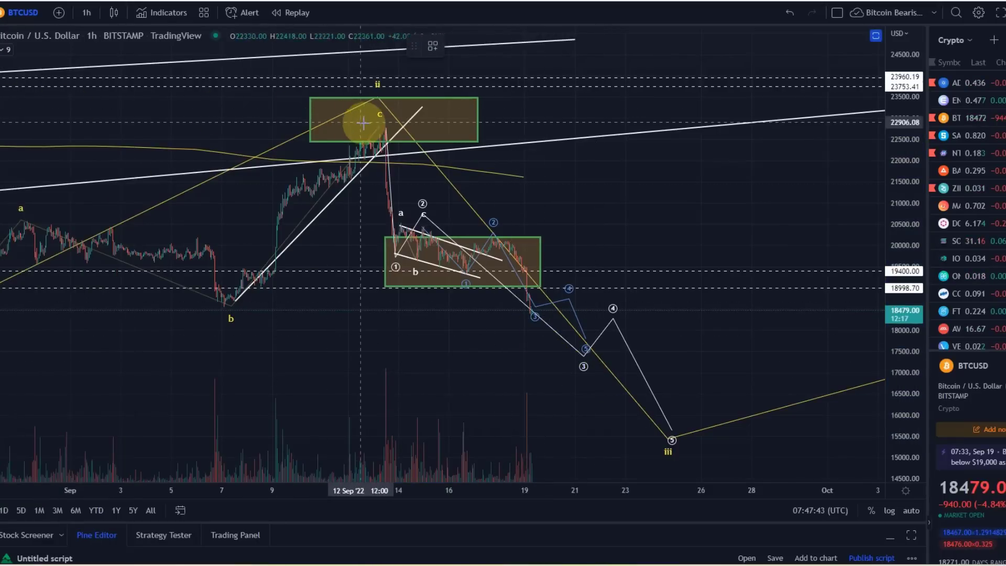
left_click_drag(368, 128, 390, 251)
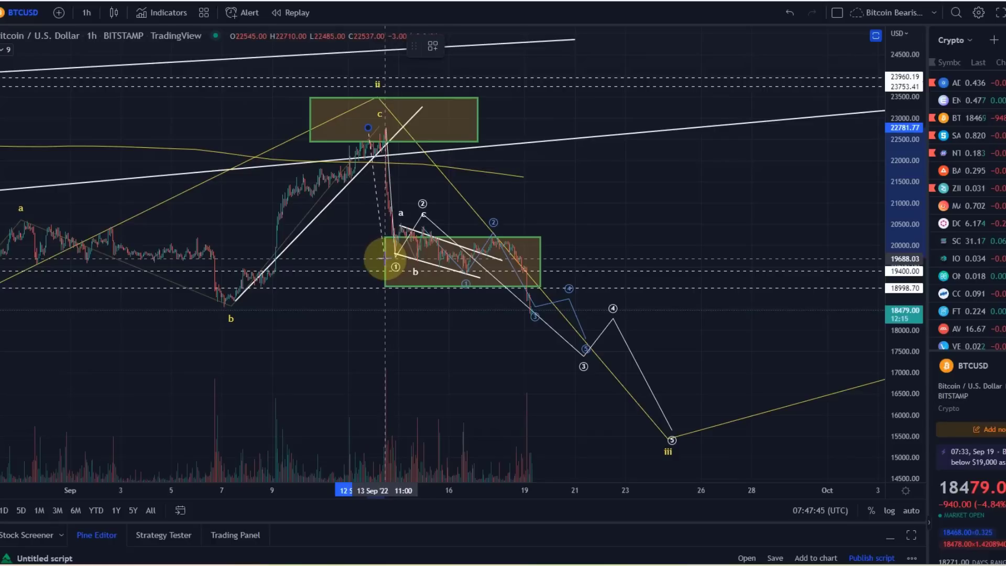
left_click_drag(393, 257, 800, 227)
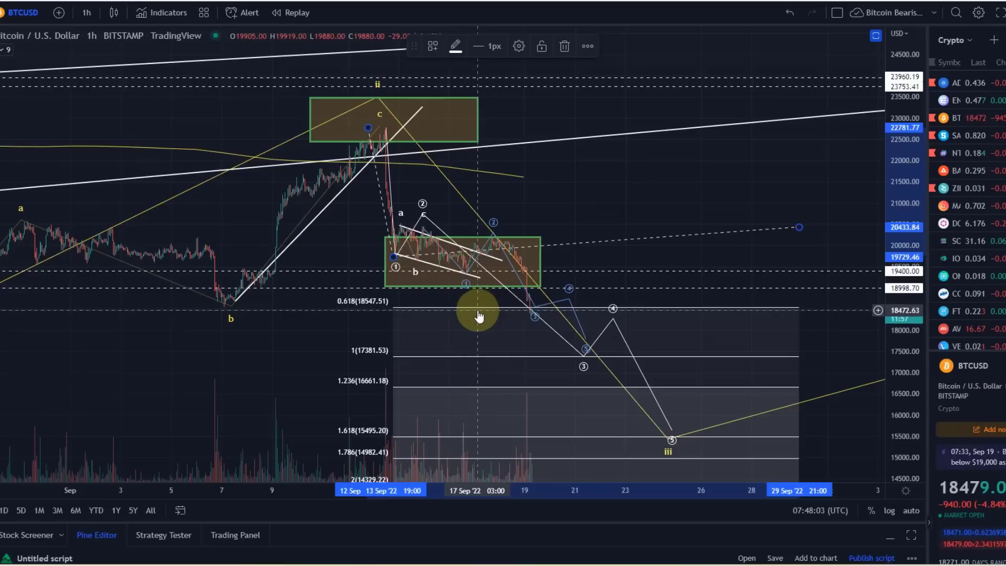
- Replace the new Fib extension with one drawn from the wave a high through wave b
key("Delete")
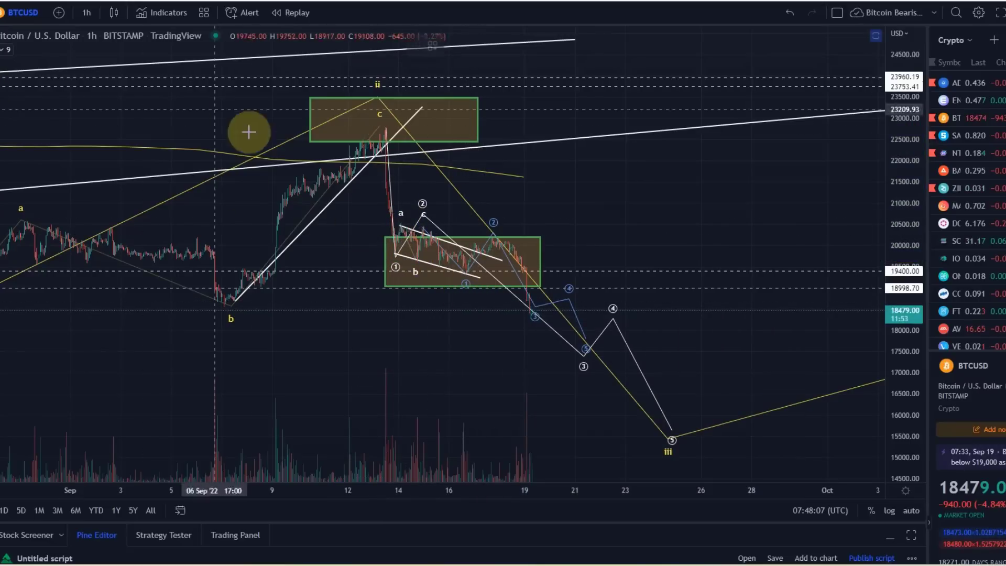
left_click_drag(409, 227, 451, 265)
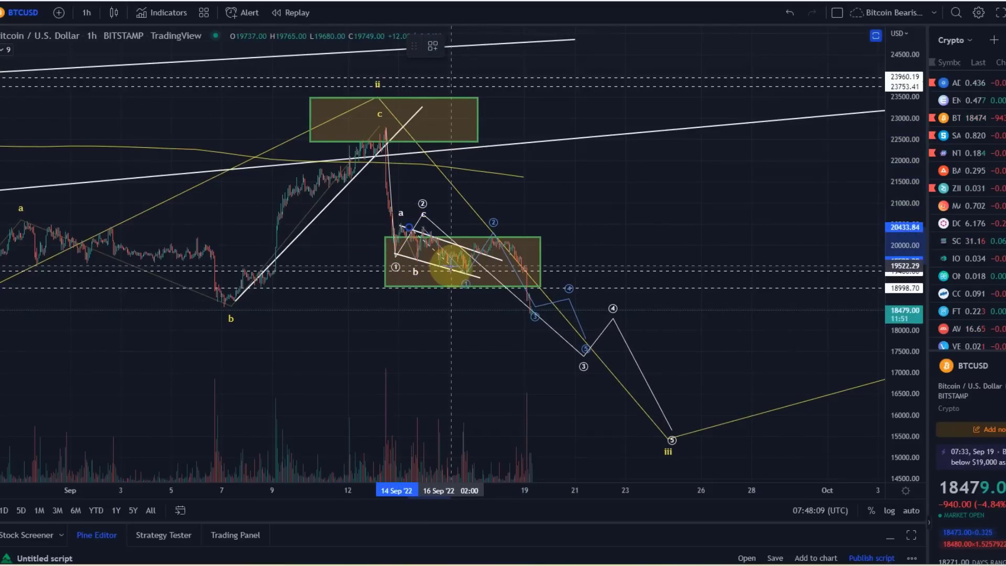
left_click(452, 273)
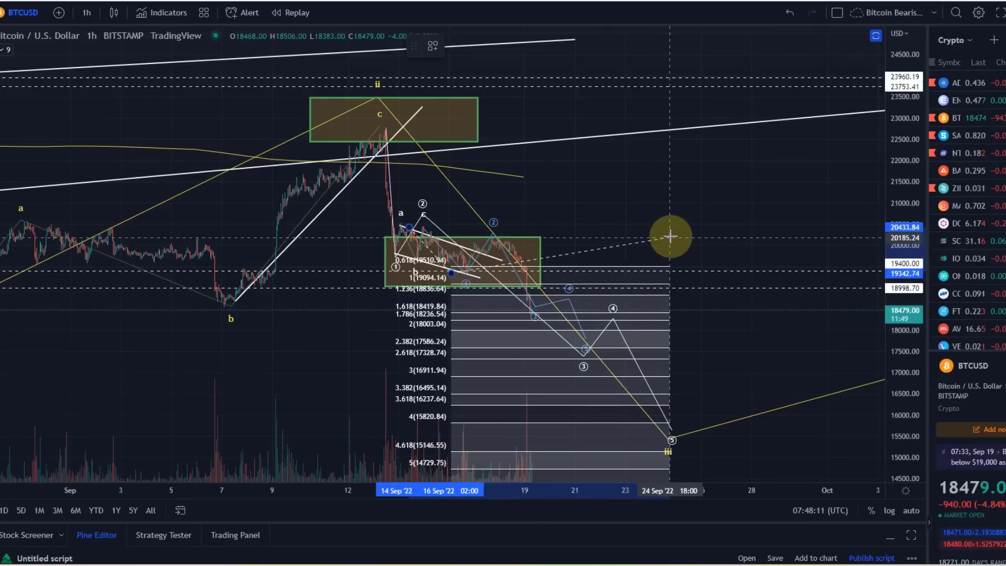
left_click(672, 237)
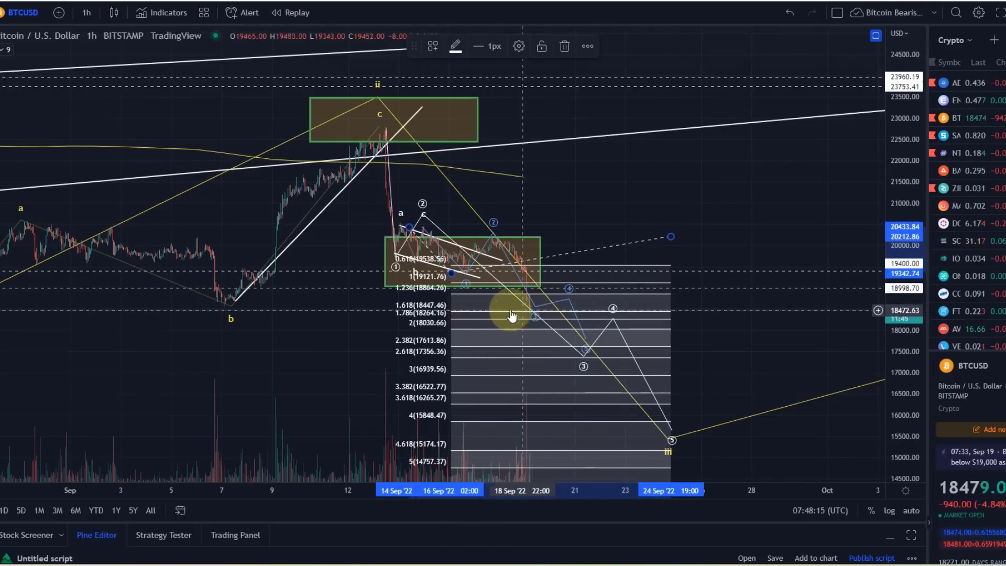
- Stretch and pan the chart around the recent drop, then delete the Fibonacci extension
left_click_drag(859, 367, 871, 215)
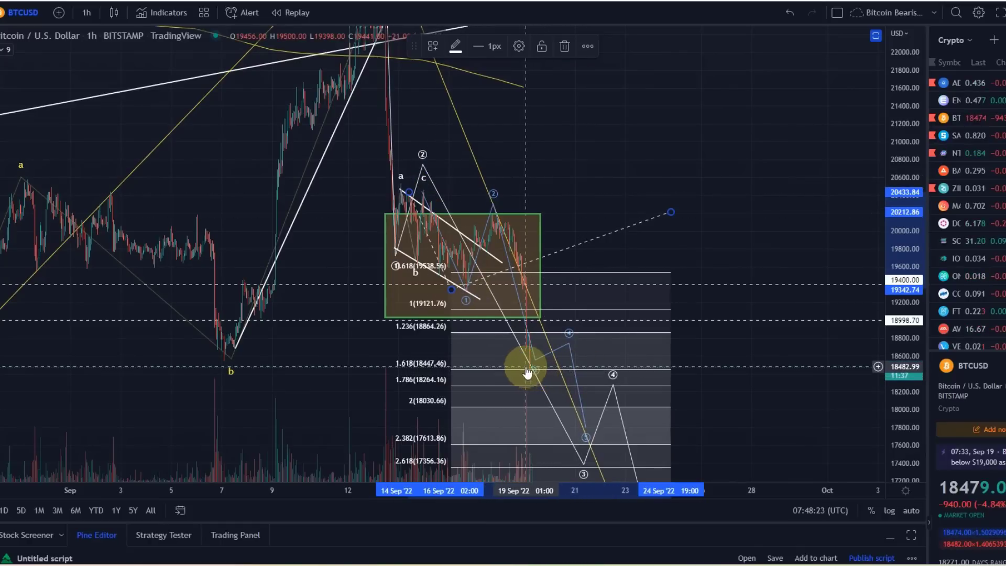
left_click_drag(530, 371, 538, 269)
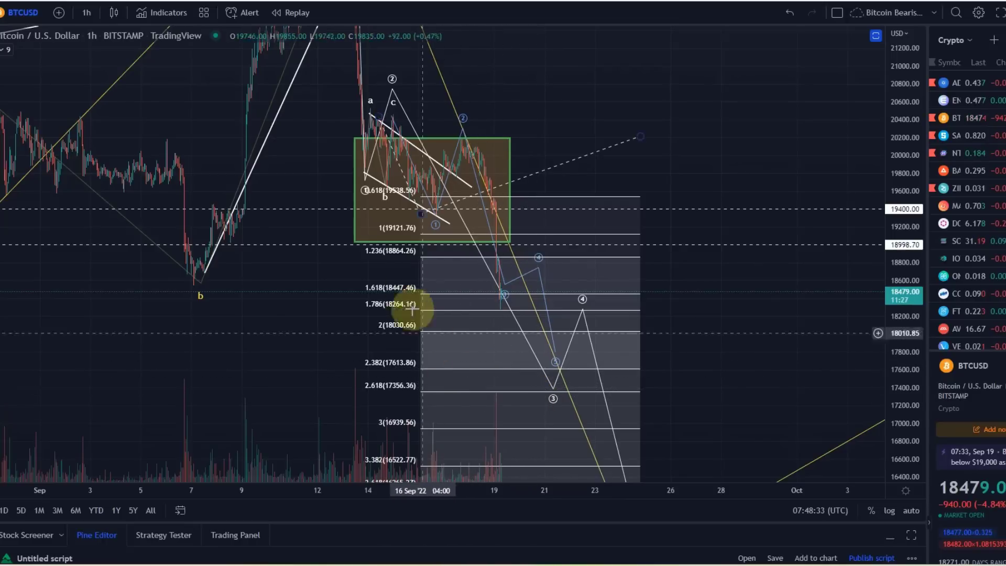
left_click(557, 362)
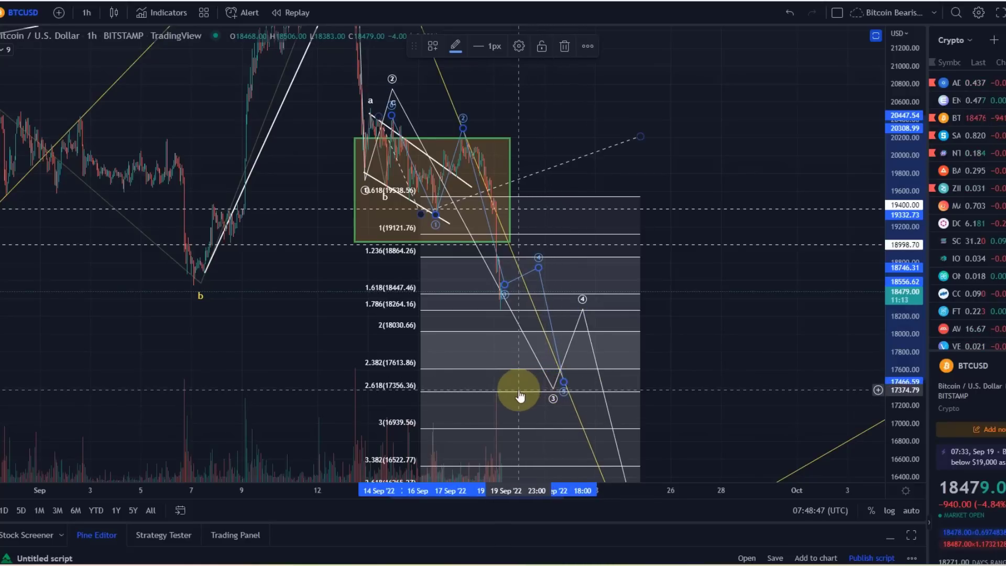
key("Delete")
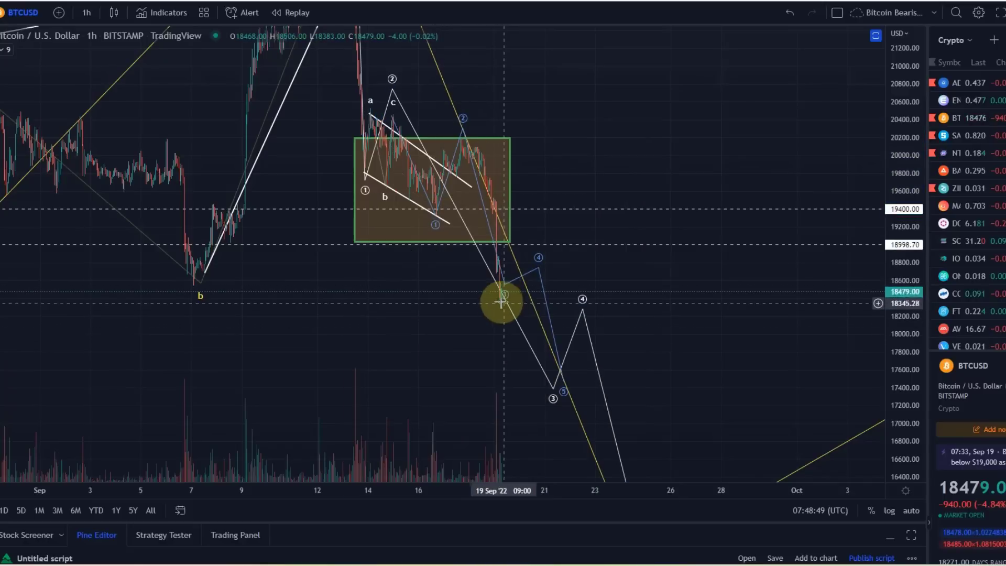
- Draw a Fib retracement from the green box top at 20161.68 to the 18260.04 low, discarding a misplaced one
left_click(535, 272)
key("Escape")
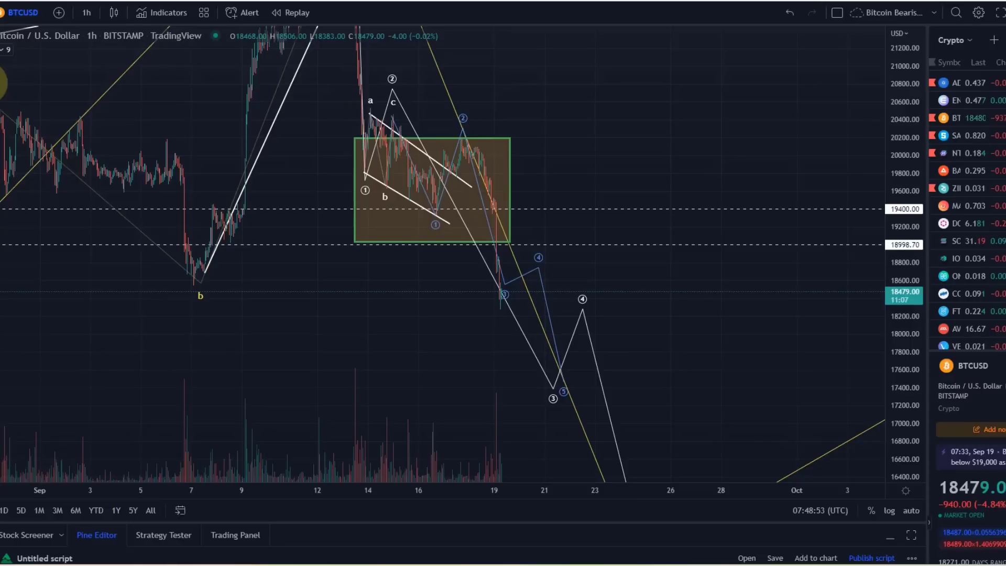
left_click(3, 81)
left_click(169, 84)
left_click(9, 83)
left_click(243, 262)
key("Delete")
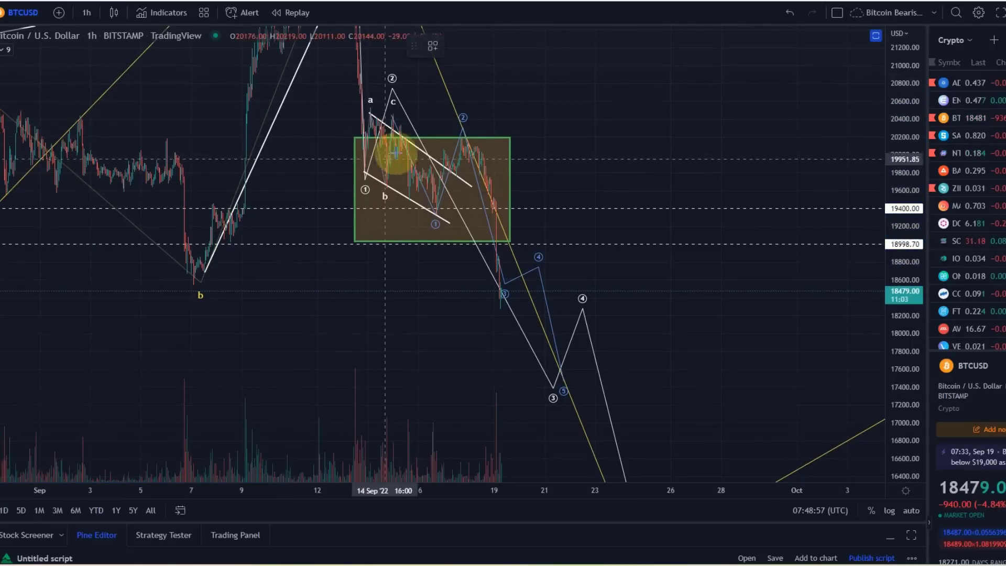
mouse_move(438, 140)
left_mouse_down()
mouse_move(465, 203)
mouse_move(575, 272)
mouse_move(645, 295)
mouse_move(654, 310)
left_mouse_up()
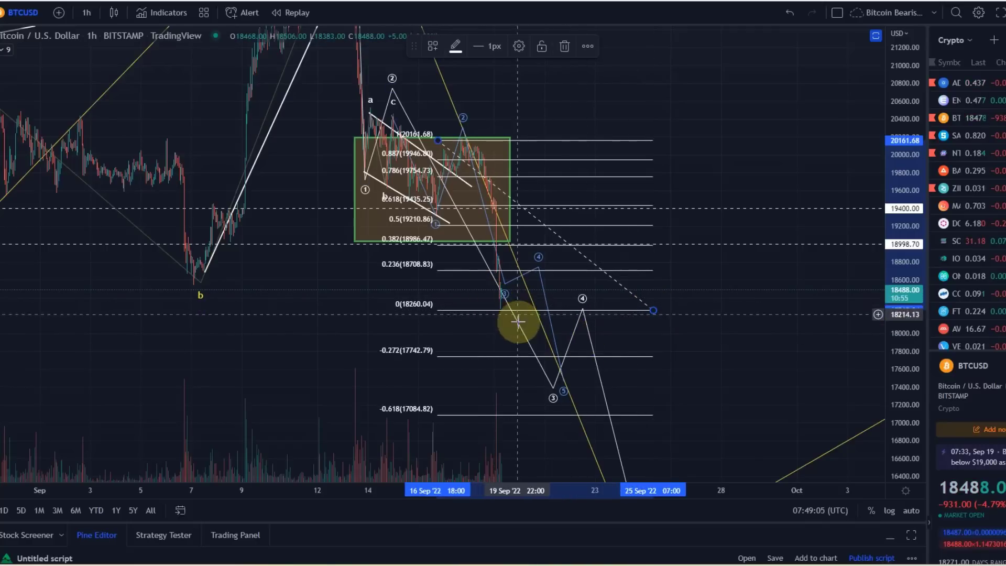
- Frame the box and Fib levels, then lower the blue wave's point 3 to about 18279
scroll(472, 297, "up", 5)
left_click_drag(184, 90, 492, 220)
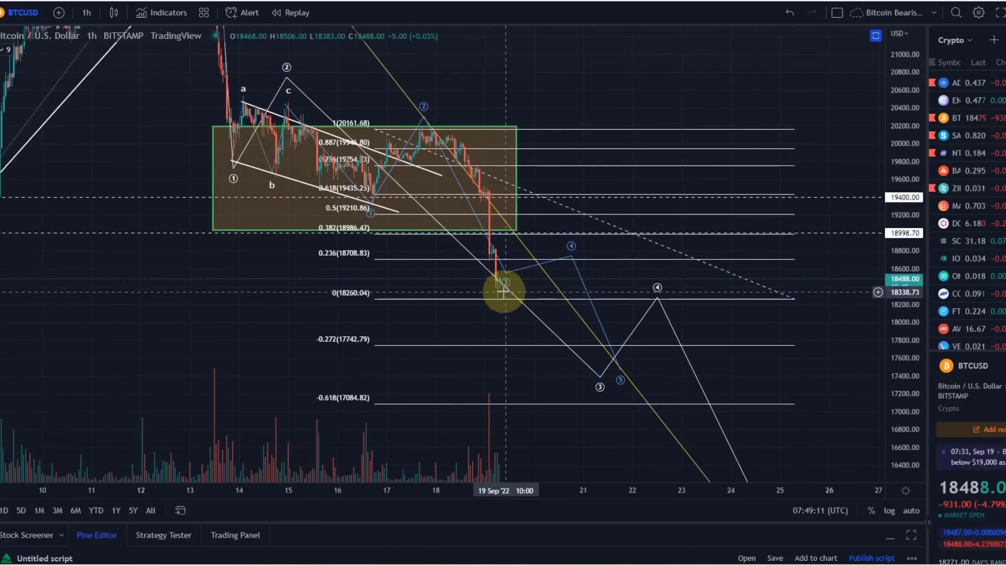
left_click(573, 256)
left_click_drag(574, 255, 570, 215)
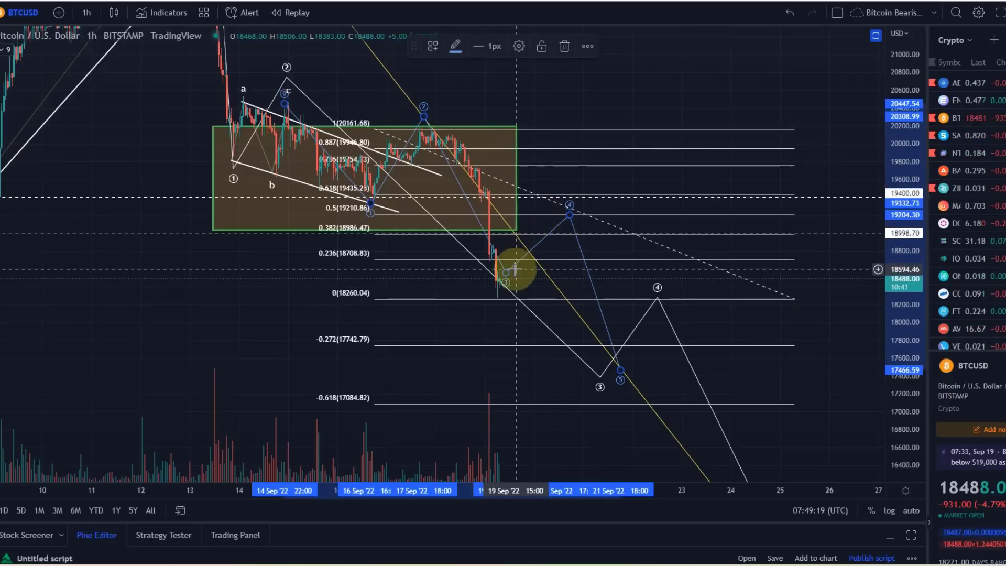
left_click_drag(506, 273, 499, 296)
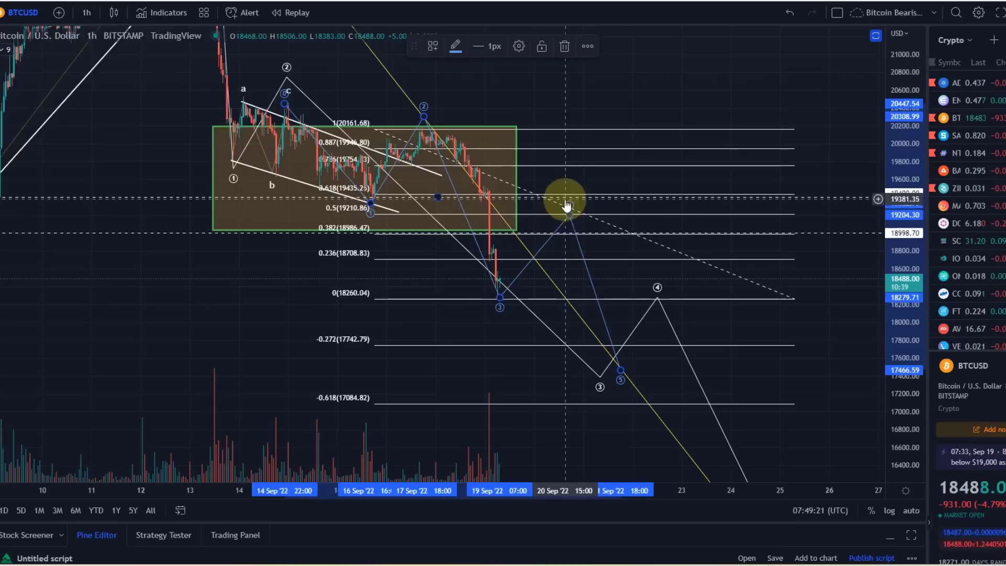
- Set the blue wave's point 4 on the 0.236 level near 18712, then delete the Fibonacci retracement
left_click_drag(567, 226, 545, 259)
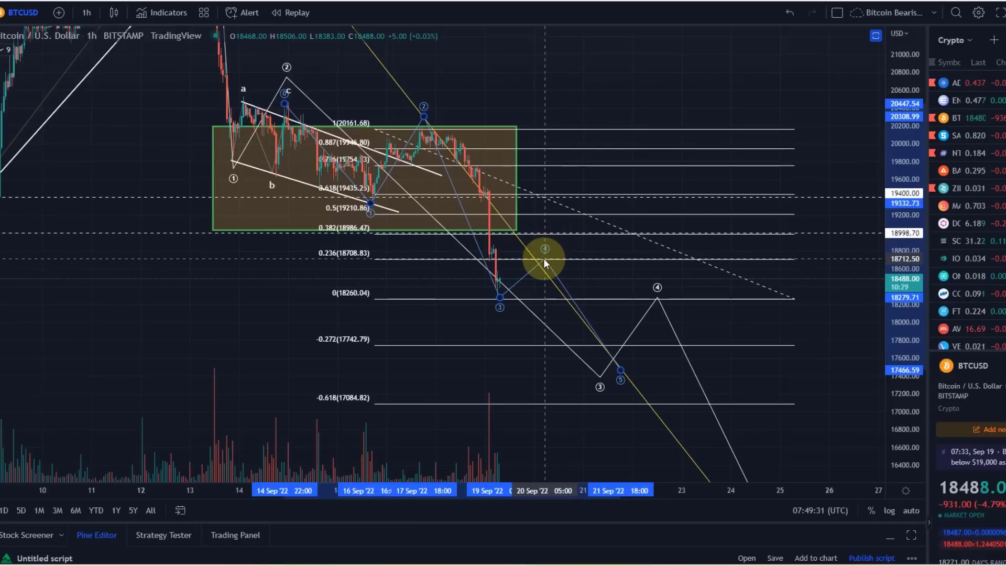
left_click_drag(543, 259, 543, 258)
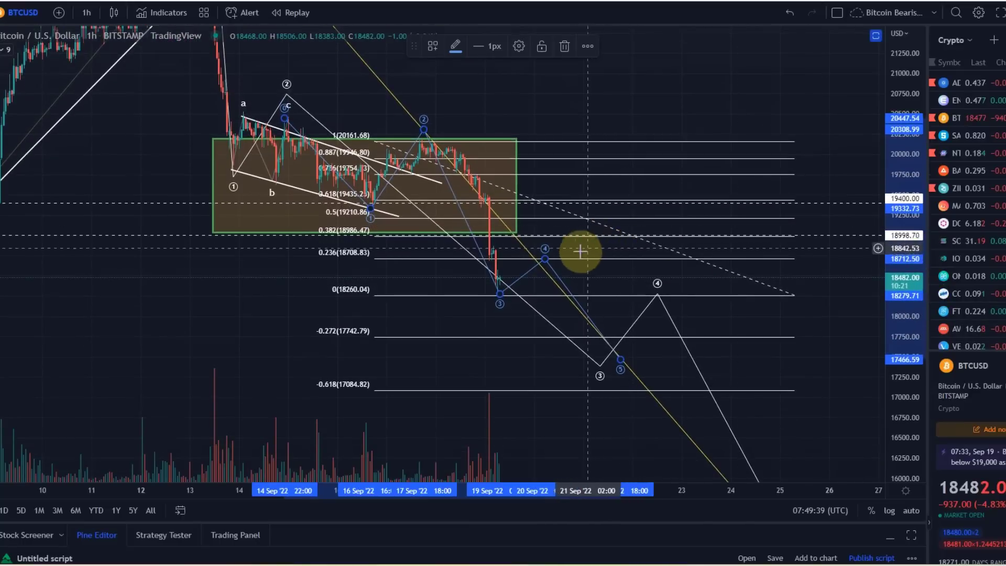
left_click_drag(546, 259, 552, 253)
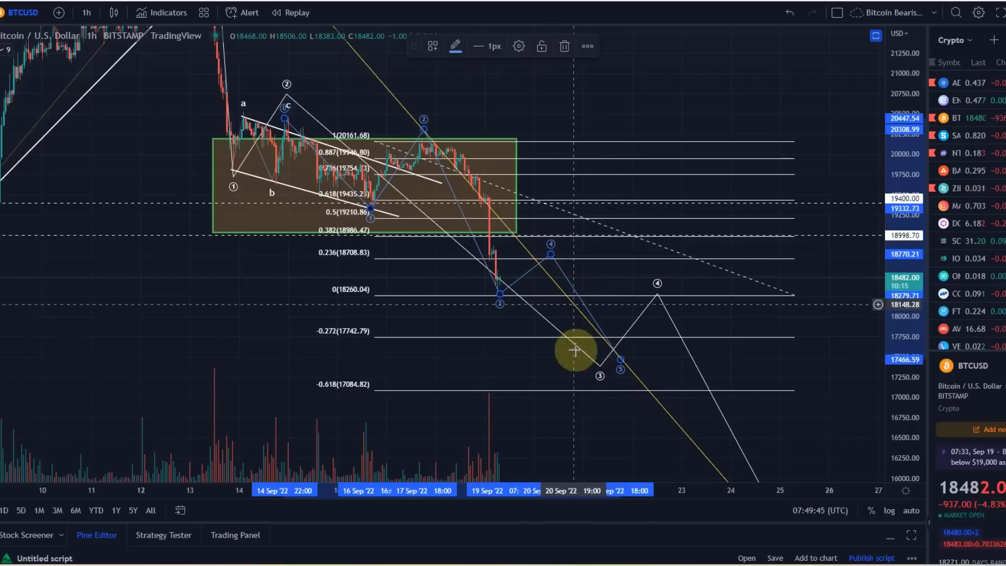
left_click(566, 392)
key("Delete")
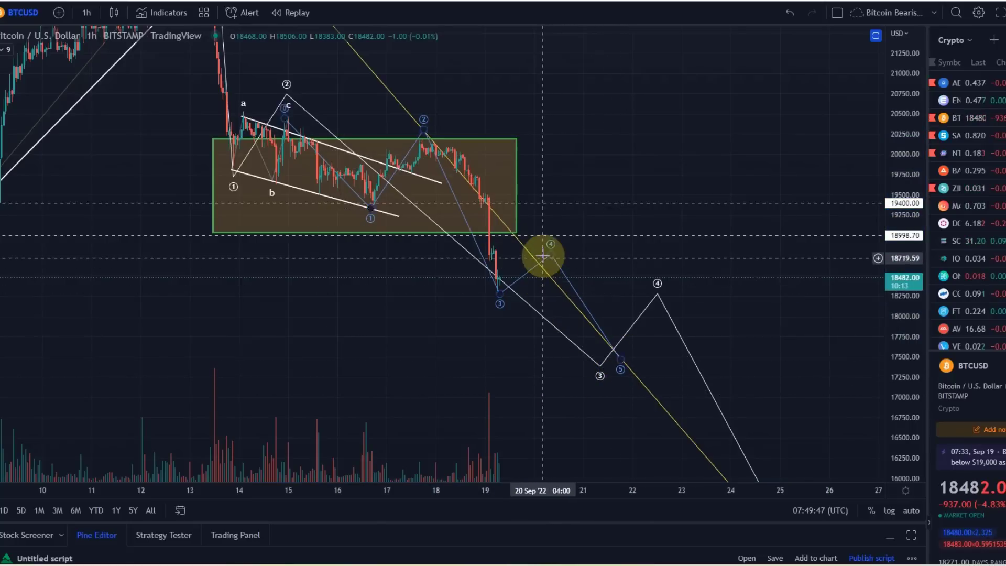
- Pan and compress the price scale to show the later wave points and higher prices
left_click_drag(631, 400, 535, 267)
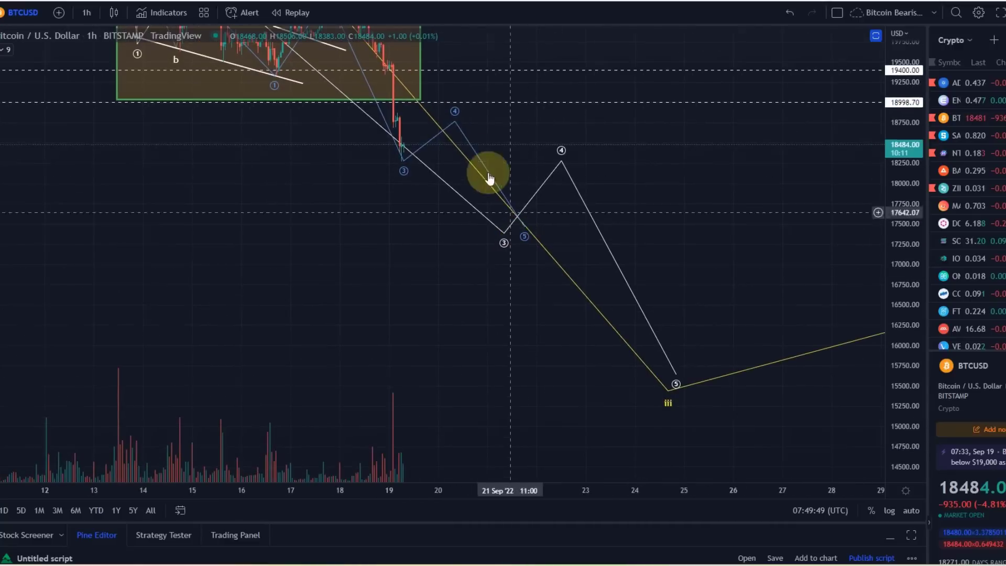
scroll(696, 282, "down", 1)
scroll(696, 282, "down", 1)
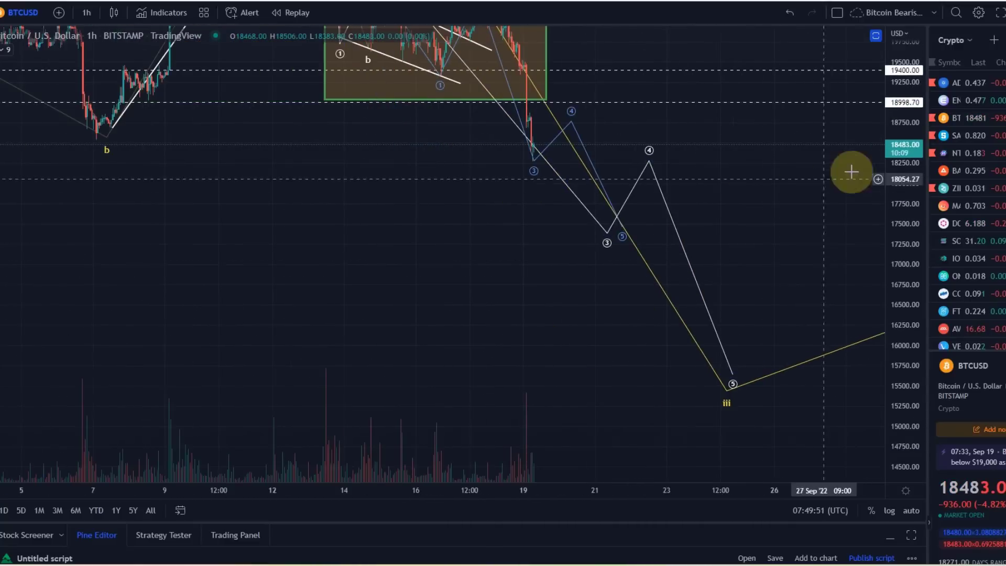
left_click_drag(899, 188, 928, 335)
left_click_drag(621, 272, 614, 355)
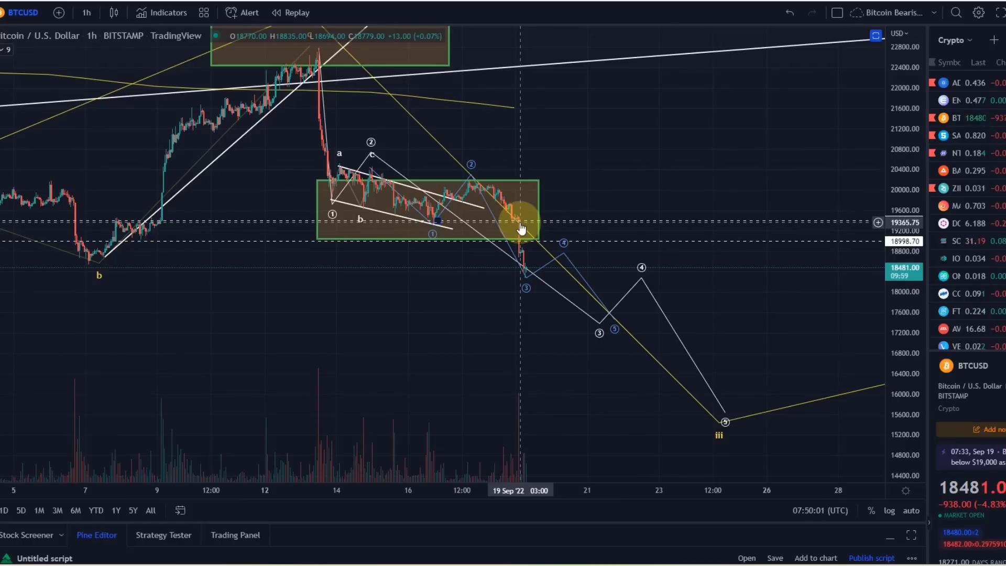
- Zoom out through late September and October to fit the whole count, and select the yellow wave
scroll(520, 228, "down", 3)
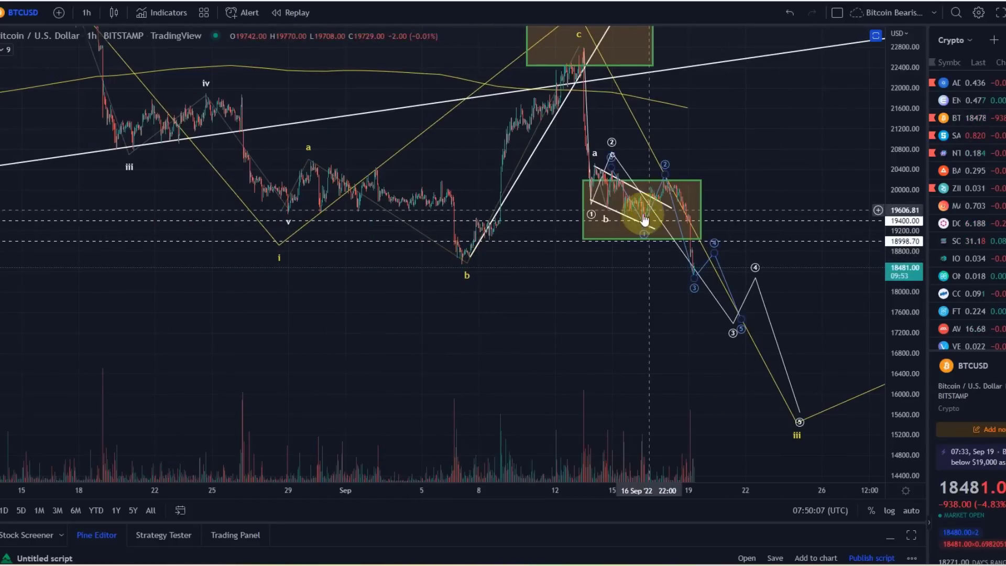
scroll(561, 234, "down", 1)
scroll(561, 233, "down", 4)
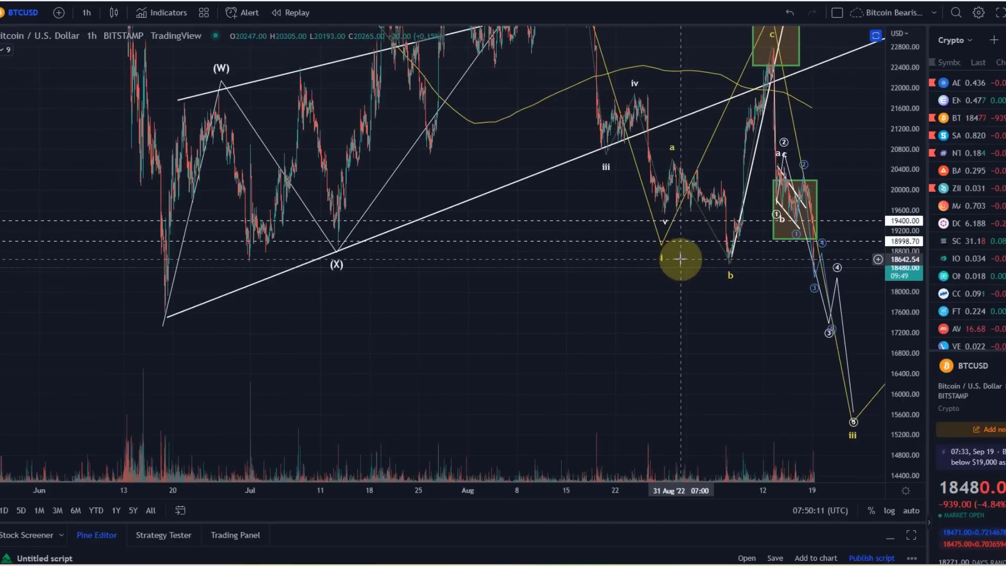
left_click_drag(696, 306, 544, 357)
left_click_drag(915, 180, 915, 366)
left_click(568, 242)
left_click(537, 283)
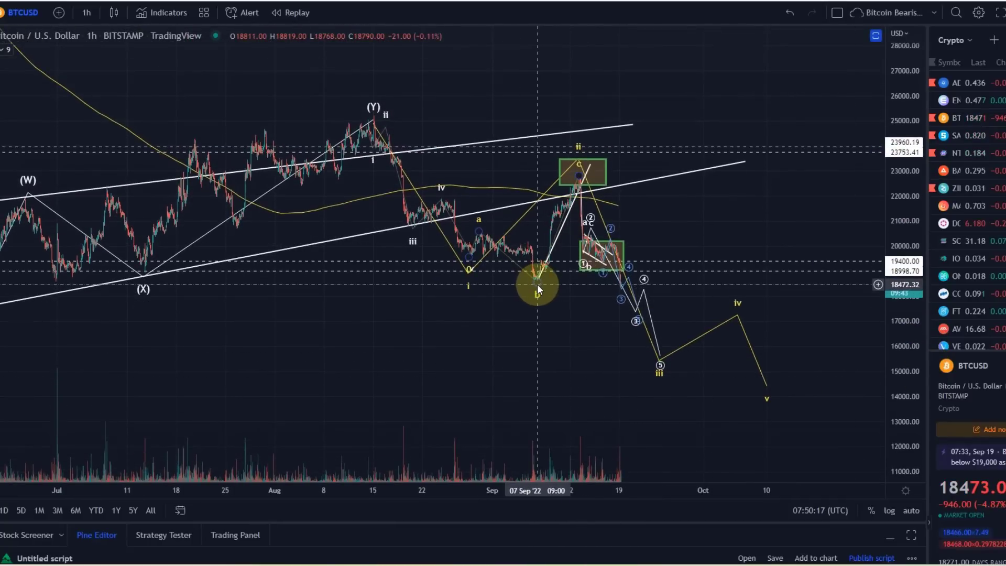